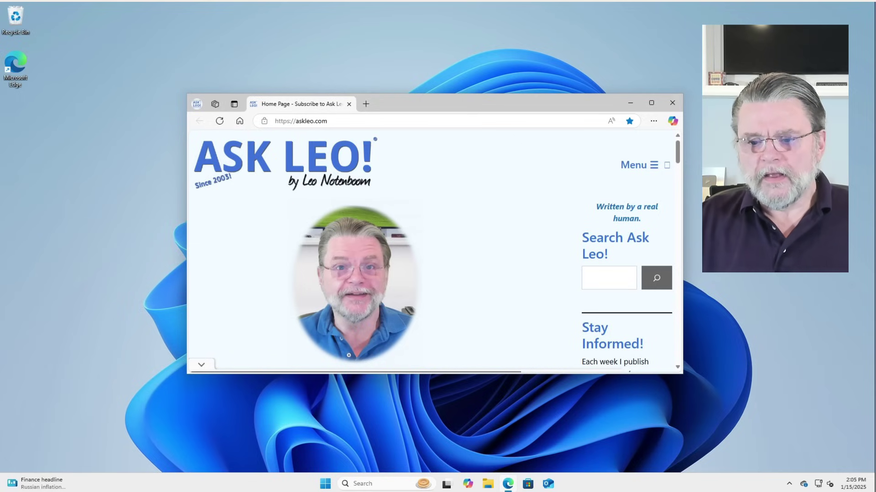
Step: Save a full-screen screenshot of the Ask Leo! page and collapse its ad banner
key(Print)
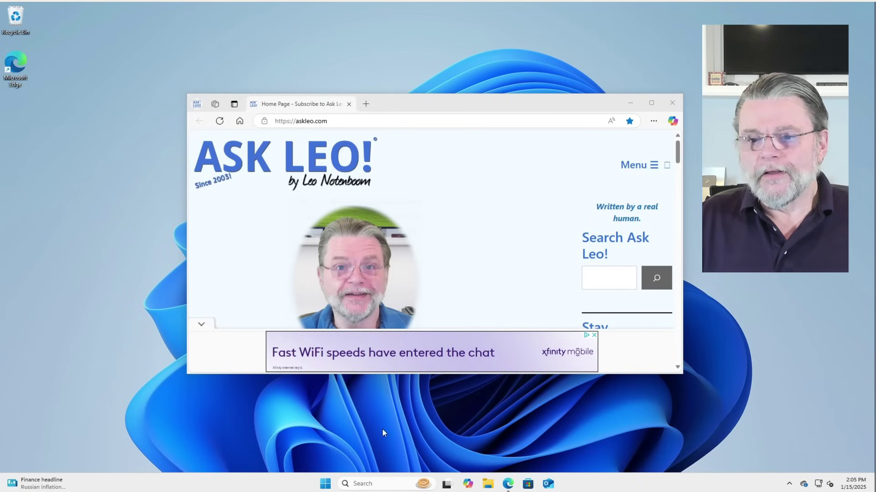
click(200, 326)
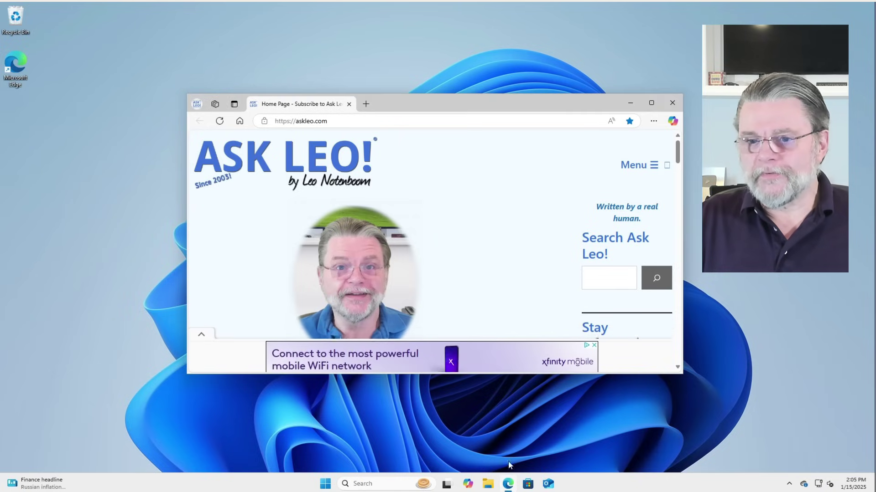
Step: Open Pictures > Screenshots in File Explorer and select Screenshot (2)
click(491, 487)
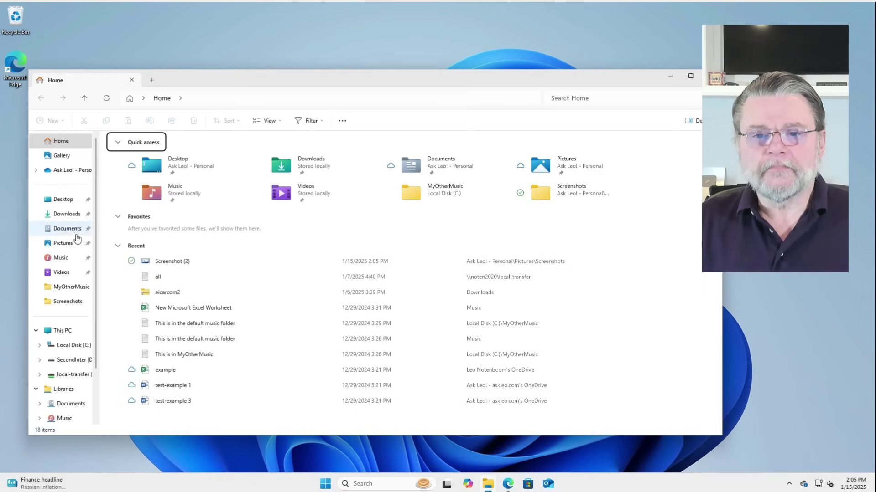
click(69, 244)
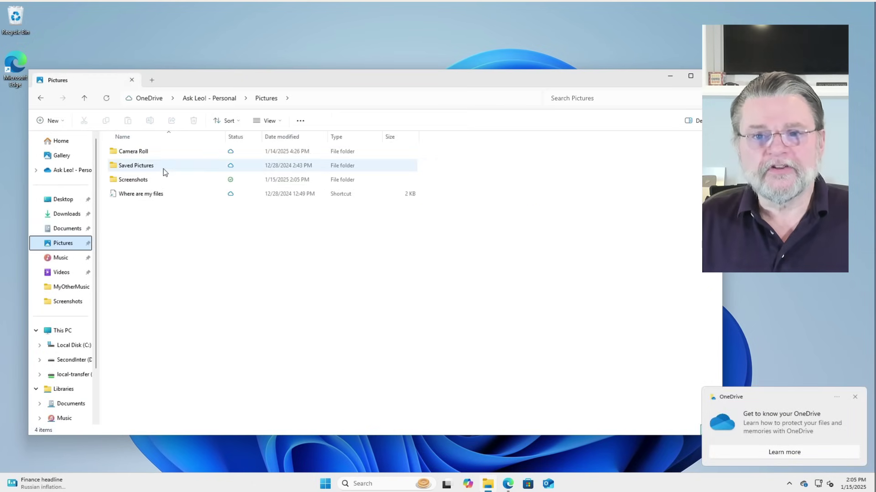
double_click(159, 179)
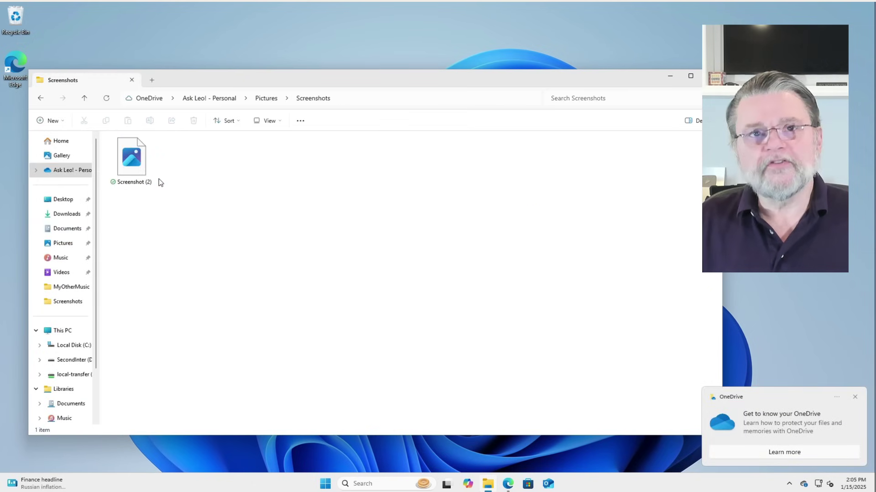
click(133, 177)
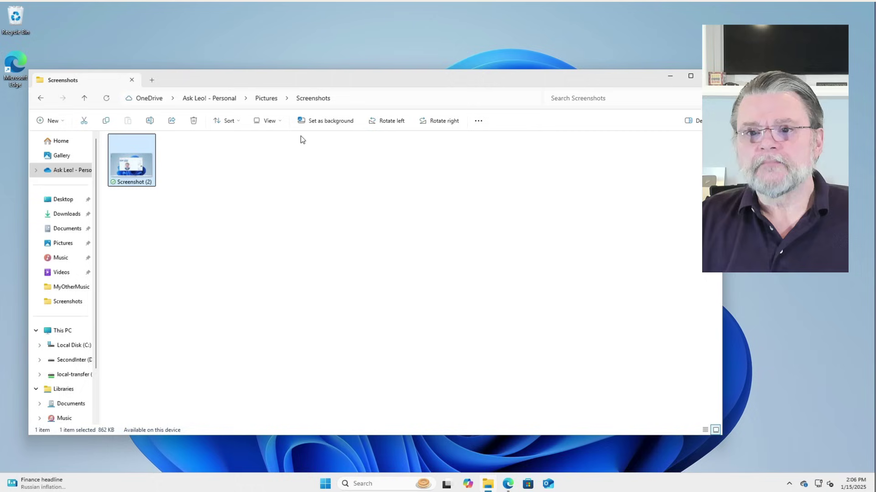
Step: Switch the Screenshots folder to Details view and reselect Screenshot (2)
click(279, 121)
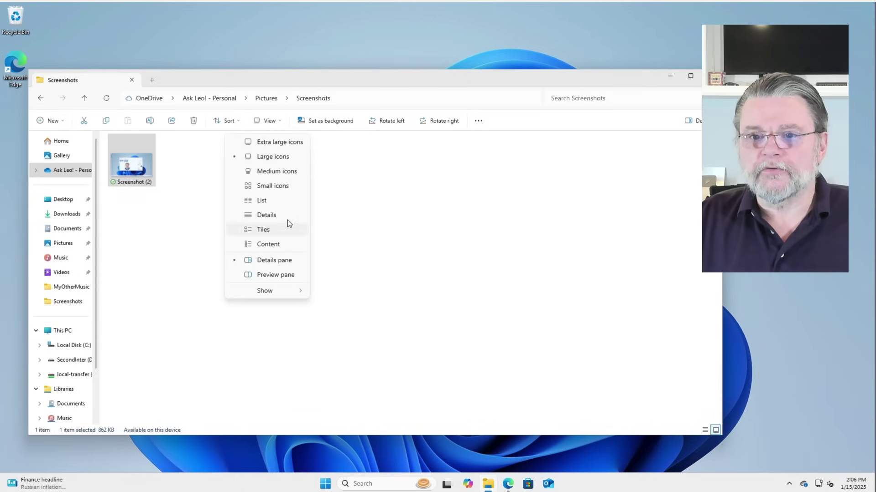
click(287, 214)
click(300, 157)
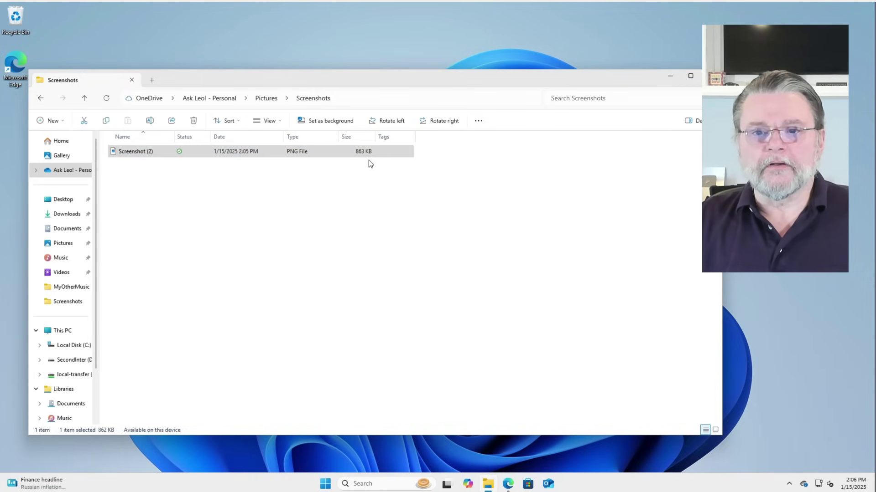
click(132, 157)
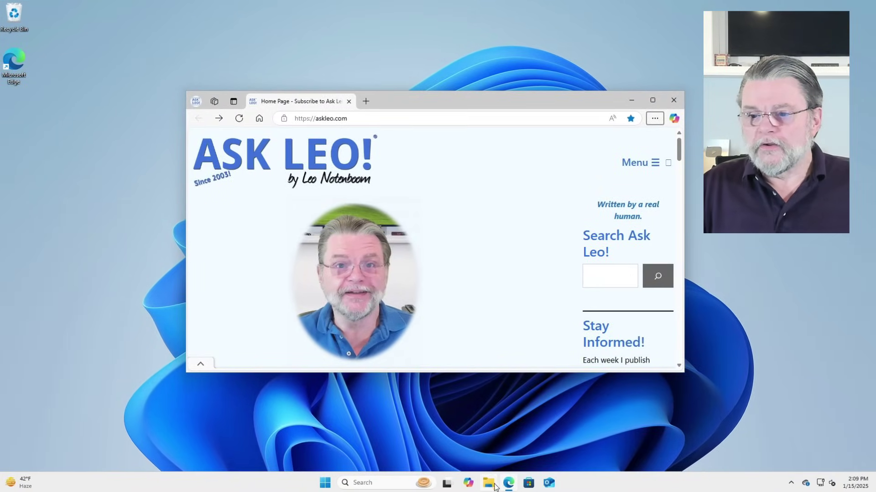
Step: Open Pictures in File Explorer, select Screenshots, and view the folder's full path
click(506, 381)
key(super+e)
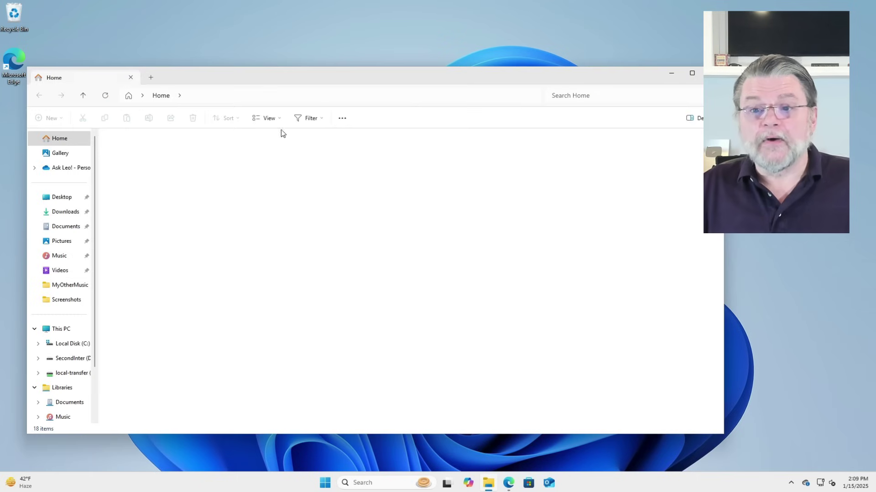
click(74, 240)
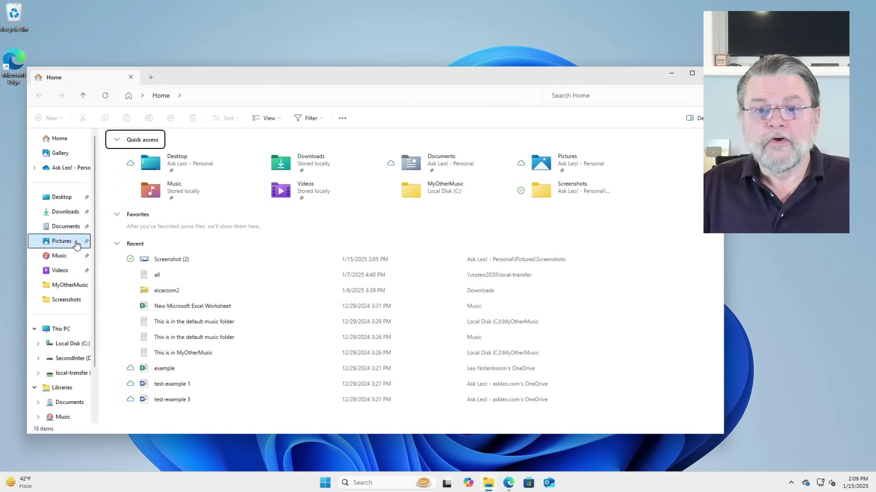
click(154, 179)
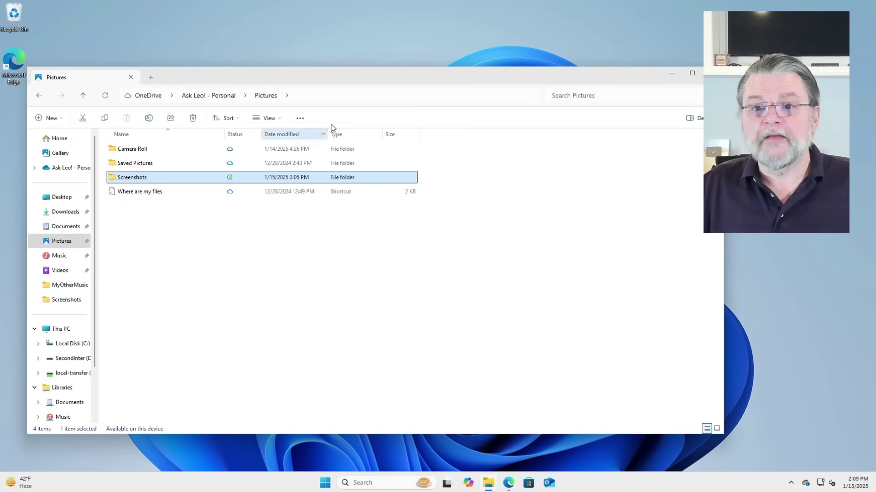
click(342, 96)
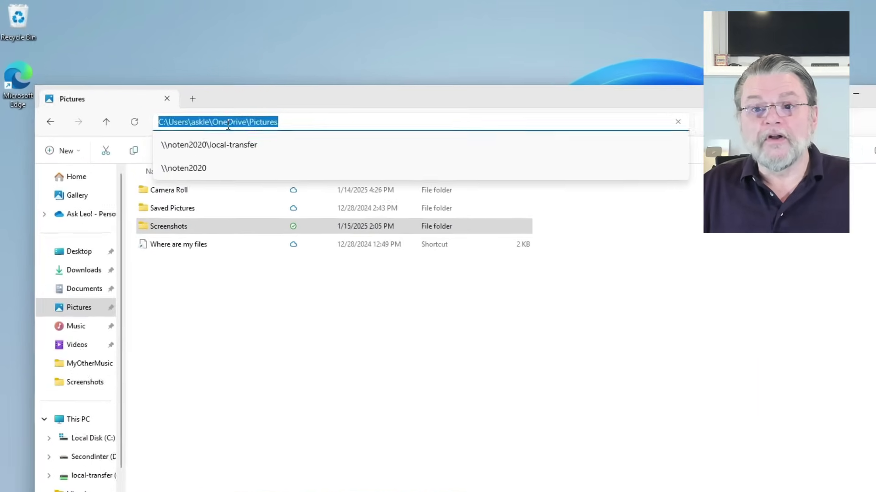
key(Escape)
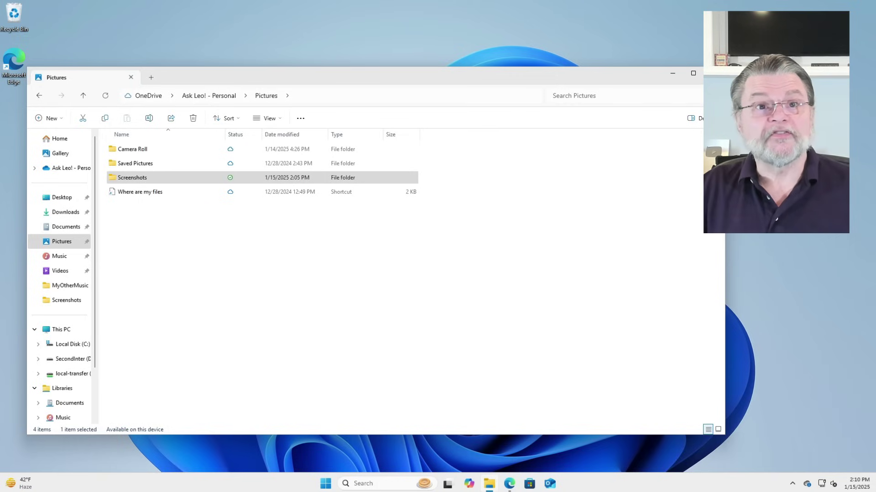
Step: Search the Start menu for 'snip' and launch Snipping Tool
click(325, 484)
text(snip)
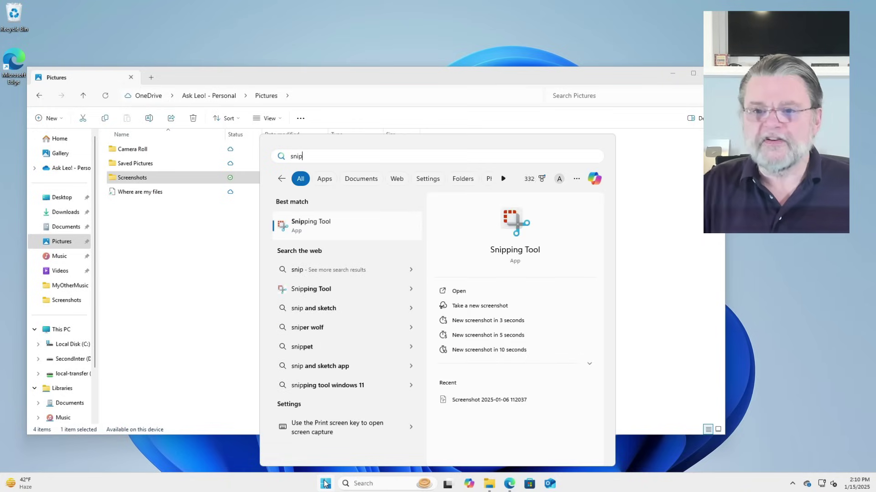
click(311, 225)
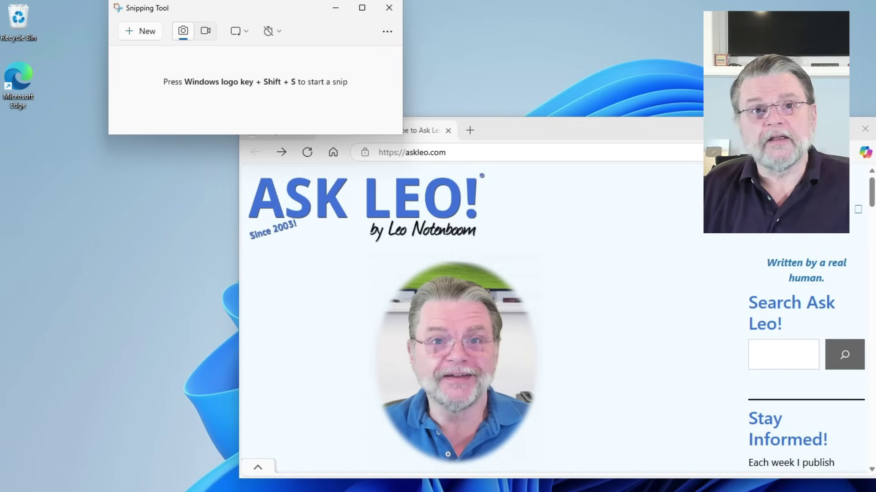
Step: Change the Snipping Tool snip mode to Window
click(240, 31)
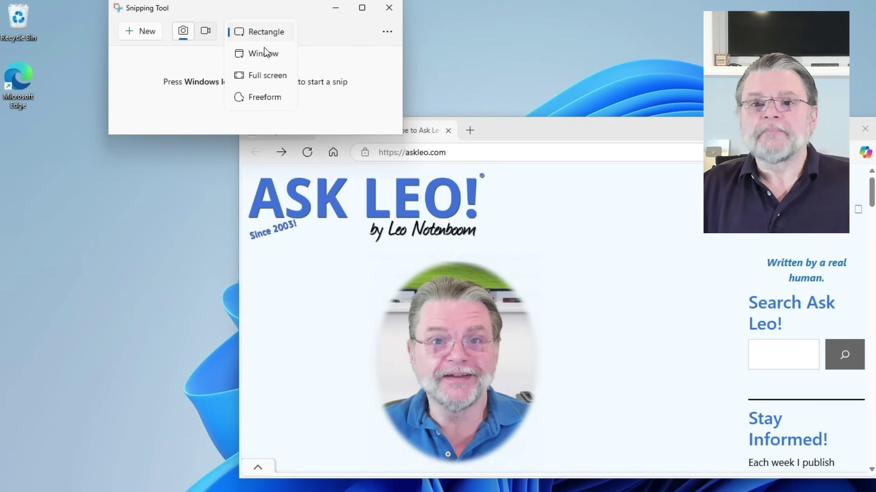
click(280, 53)
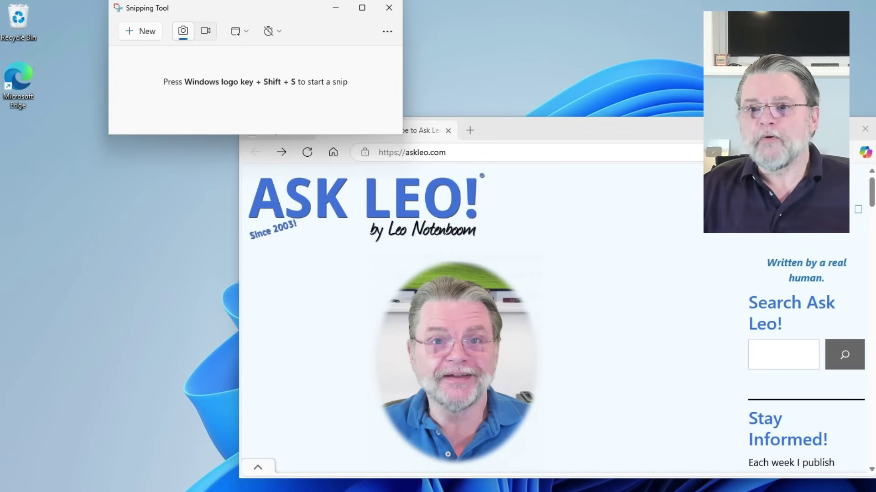
Step: Take a Window snip of the Edge window showing Ask Leo!
click(246, 32)
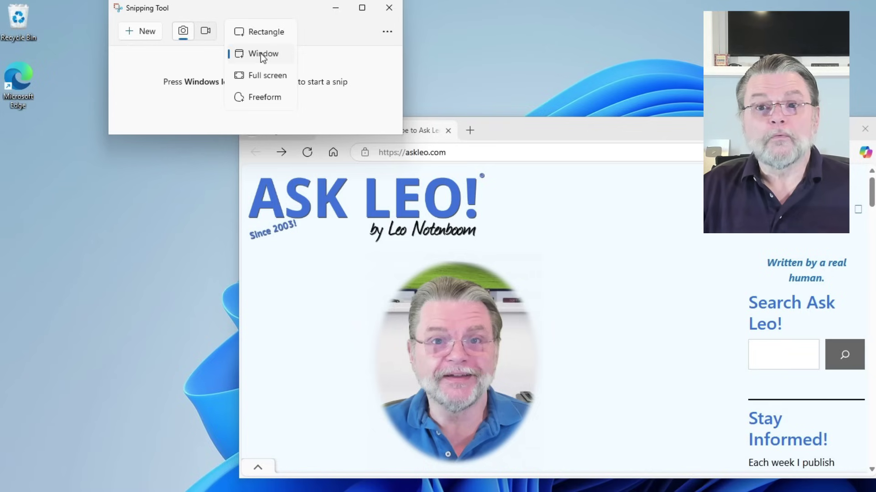
click(261, 53)
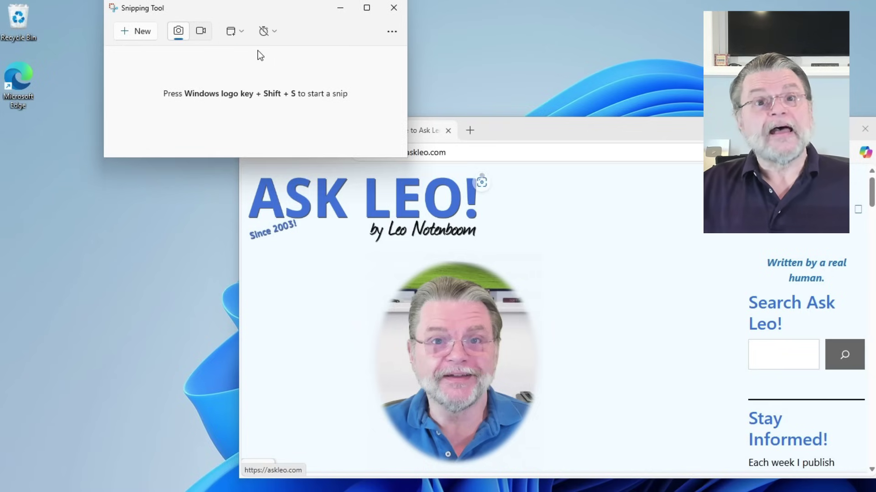
click(142, 32)
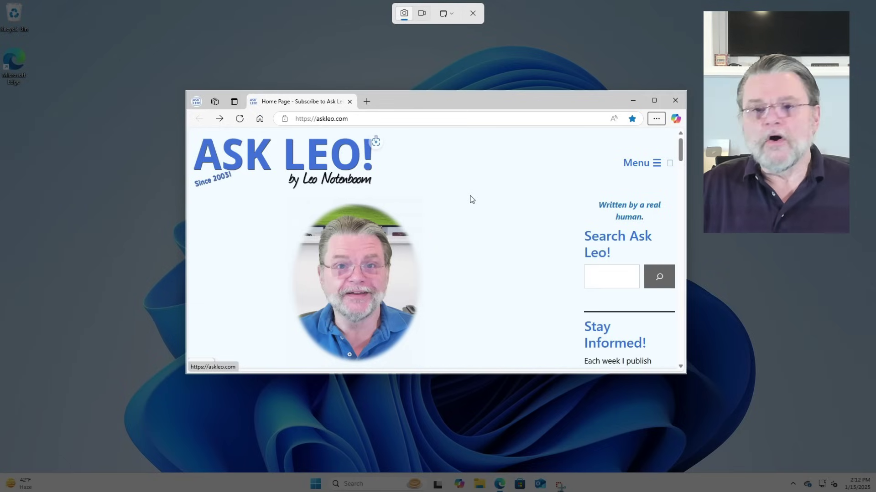
click(470, 199)
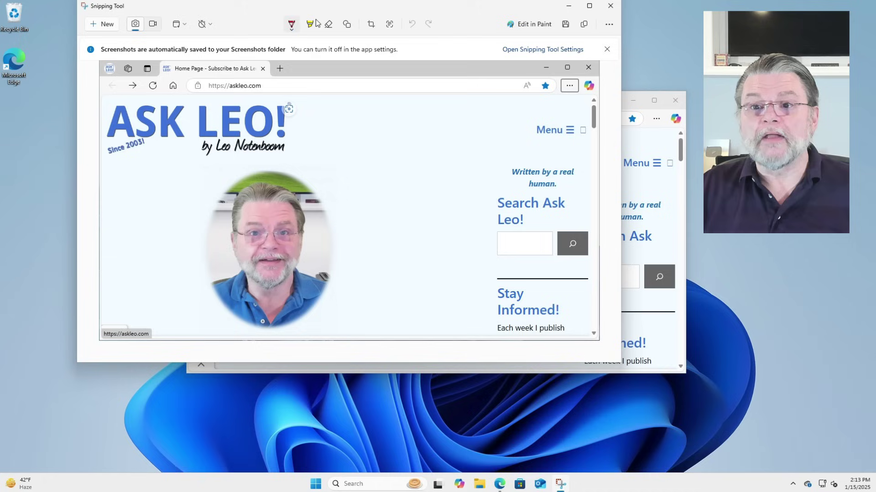
click(293, 26)
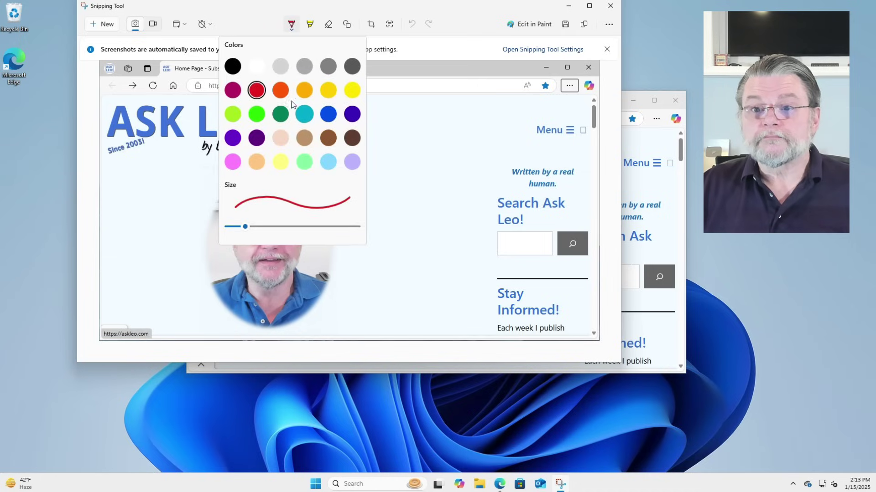
click(178, 143)
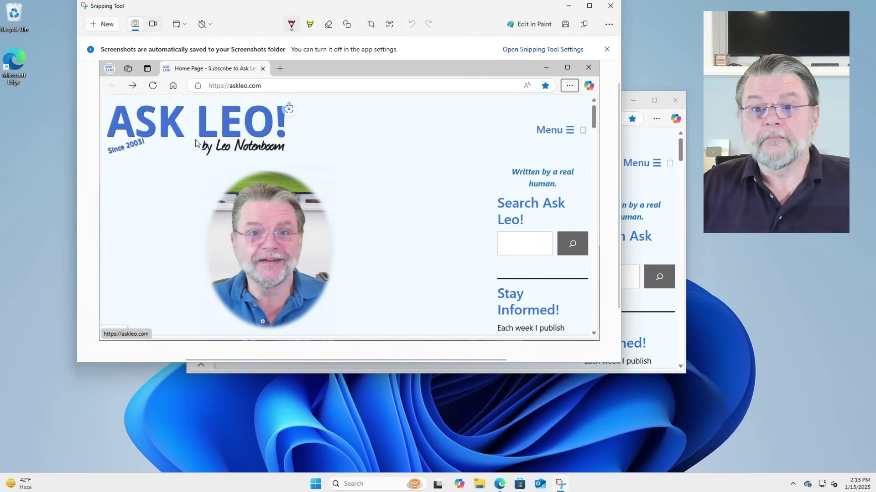
drag(173, 144, 307, 138)
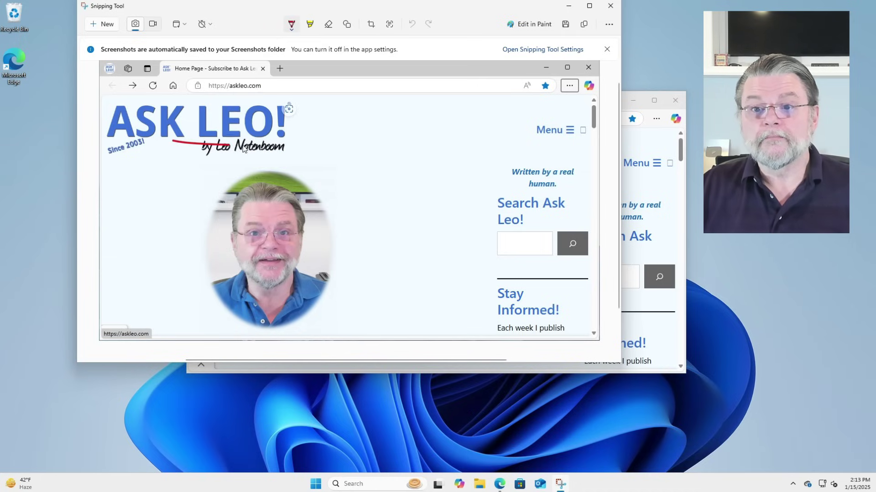
click(310, 25)
mouse_move(534, 127)
mouse_down()
mouse_move(566, 128)
mouse_move(517, 133)
mouse_up()
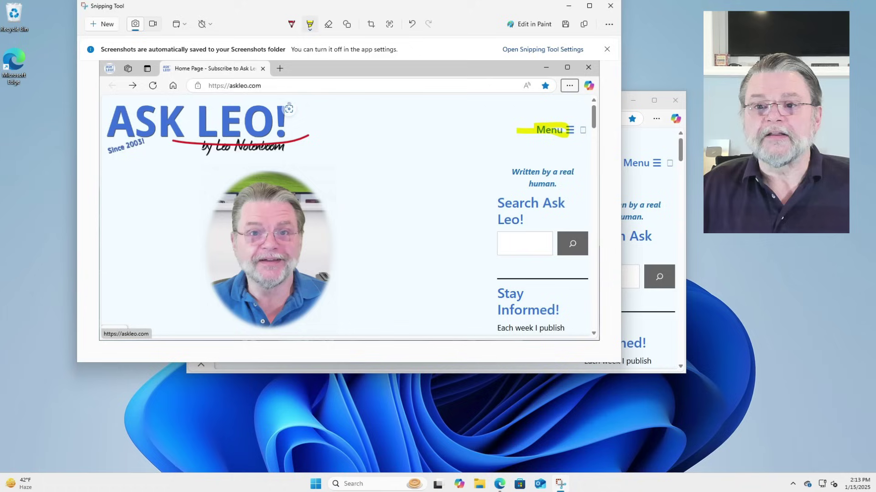
click(329, 24)
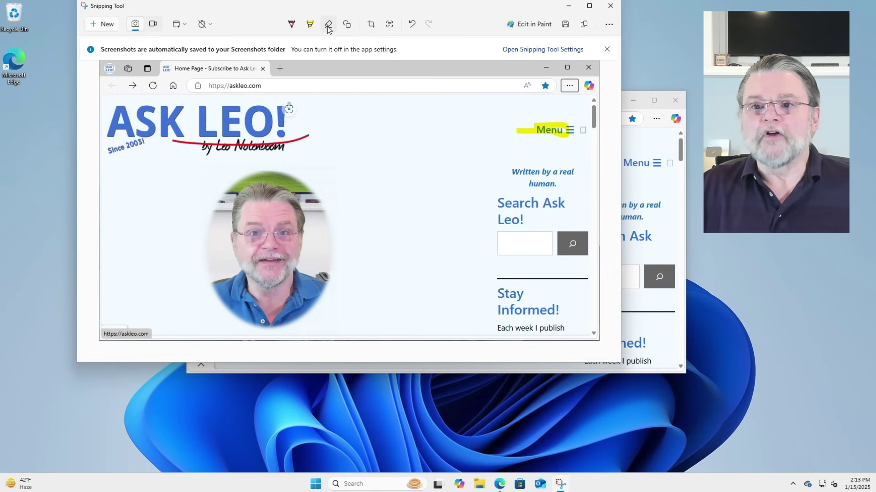
click(301, 138)
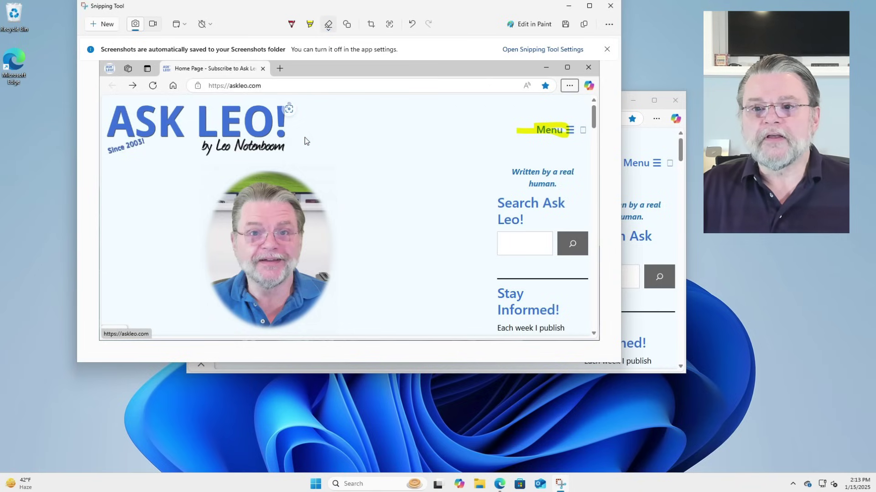
click(549, 131)
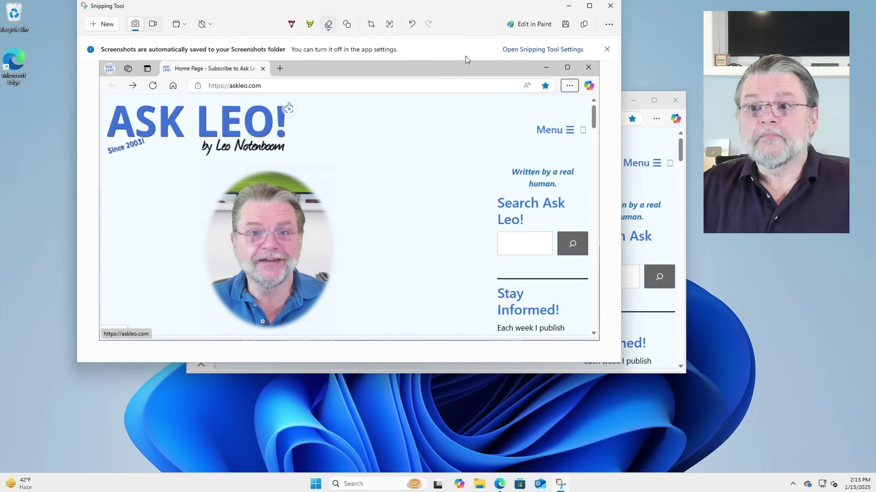
Step: Bring up Save As in the Screenshots folder and select the default file name
click(566, 26)
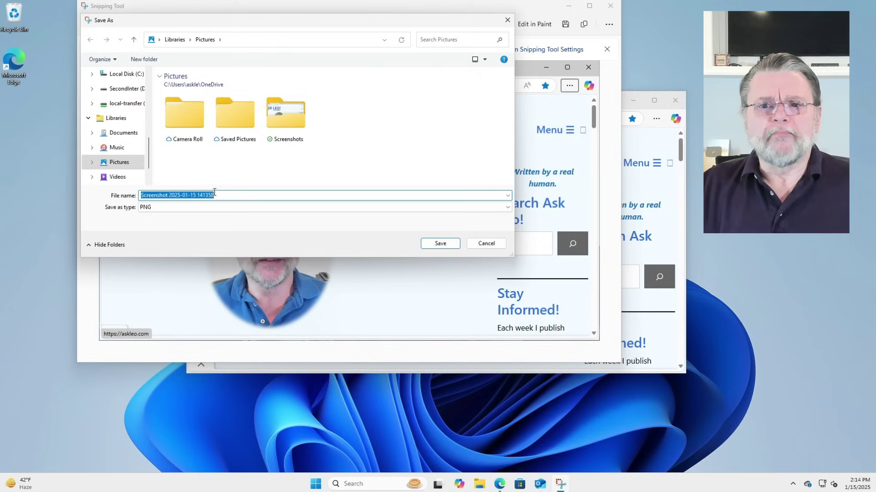
double_click(285, 130)
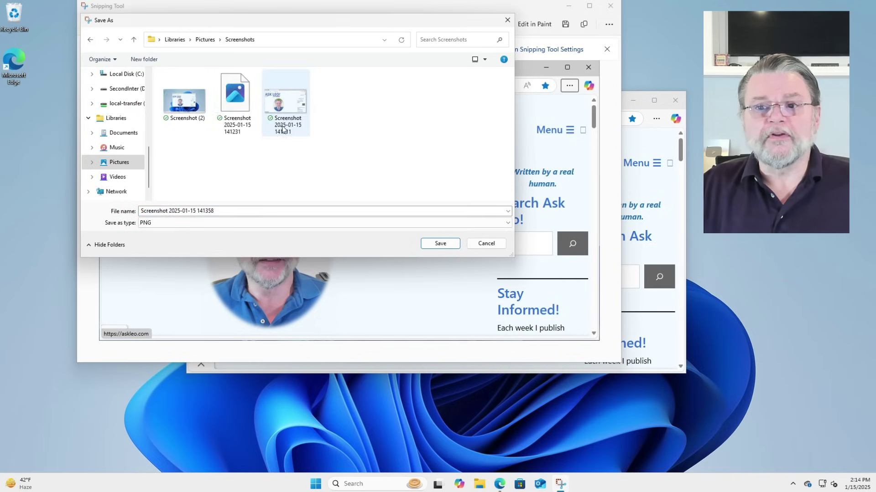
click(262, 209)
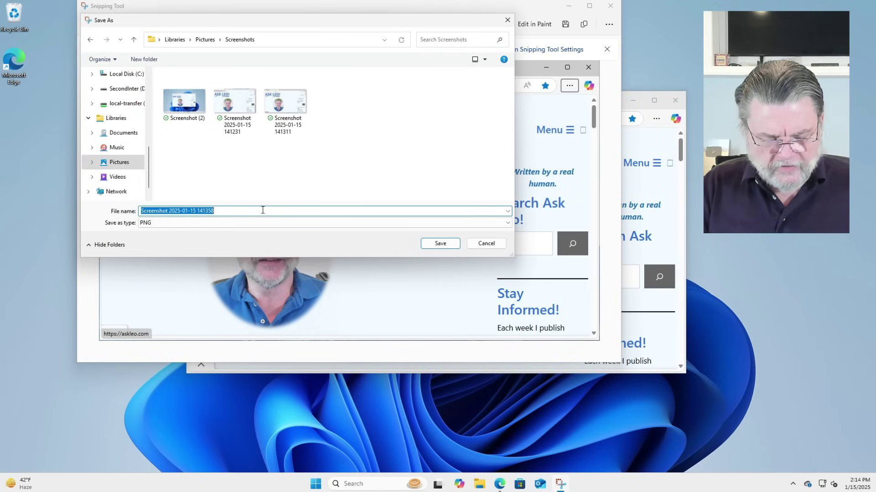
text(askleo-in-a-brower)
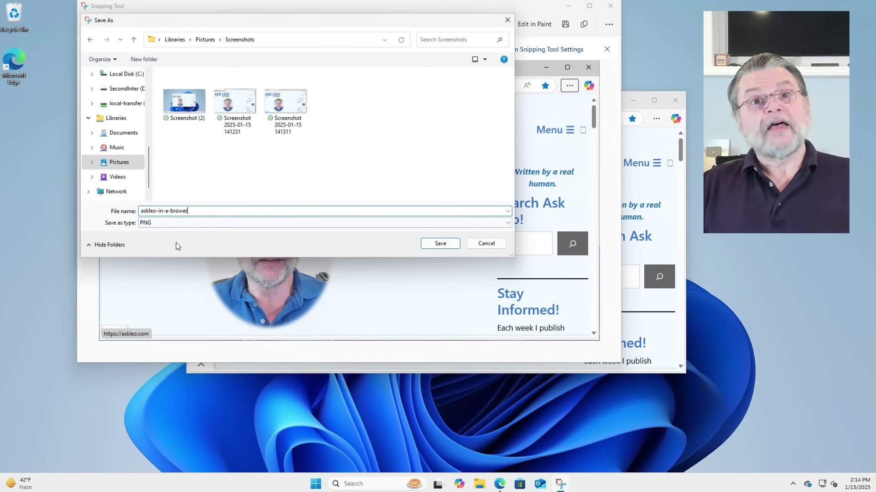
Step: List the PNG, JPG and GIF choices under Save as type
click(202, 225)
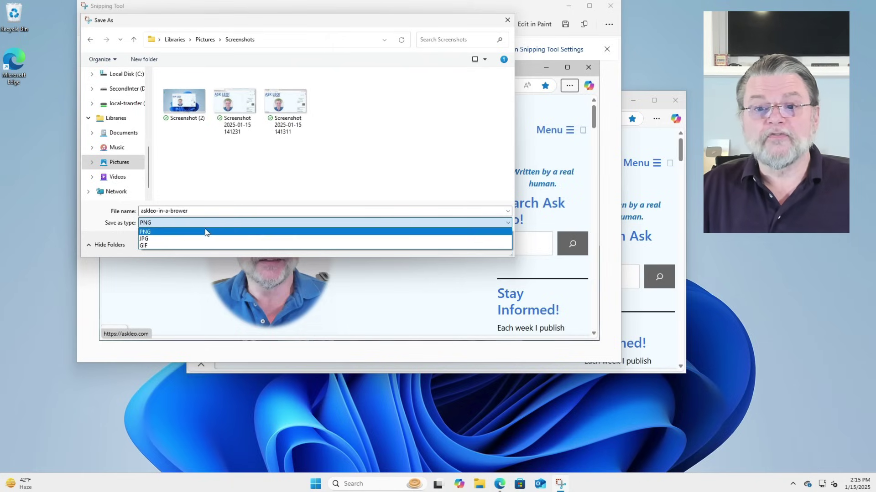
Step: Save the screenshot as PNG, close Snipping Tool, and browse to snagit.com in Edge
click(205, 231)
click(440, 244)
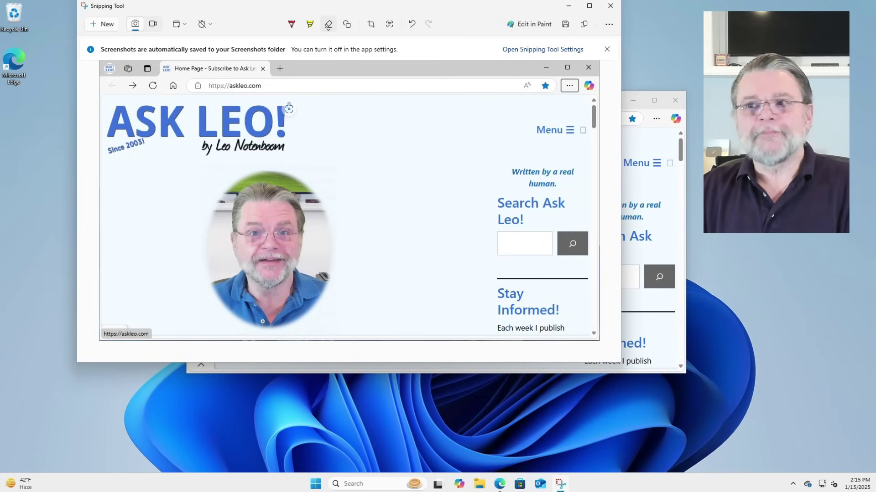
click(611, 8)
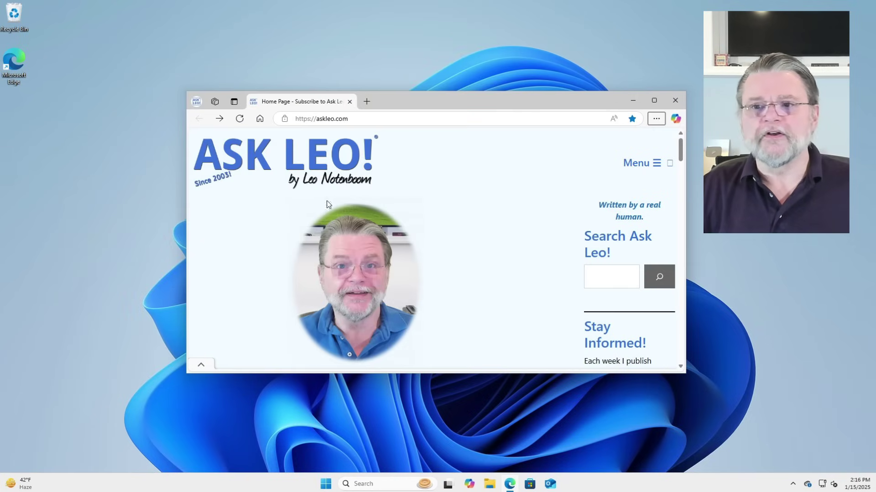
click(425, 120)
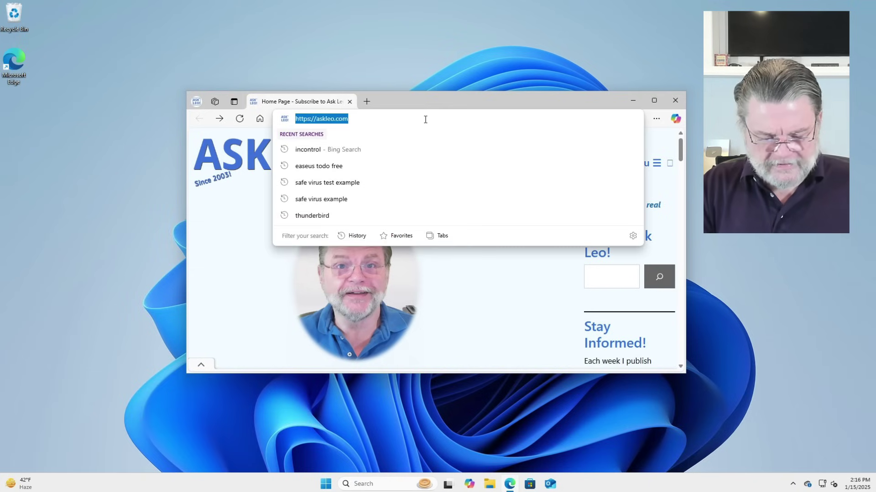
text(snagit.com)
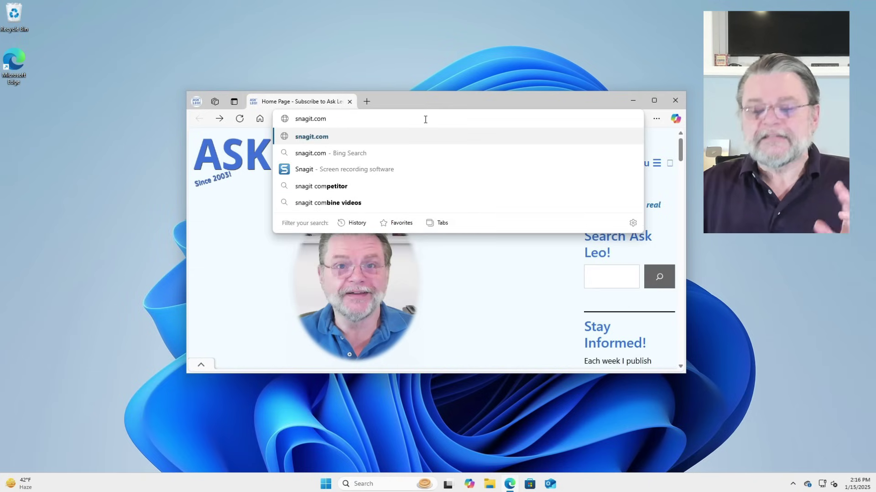
key(Return)
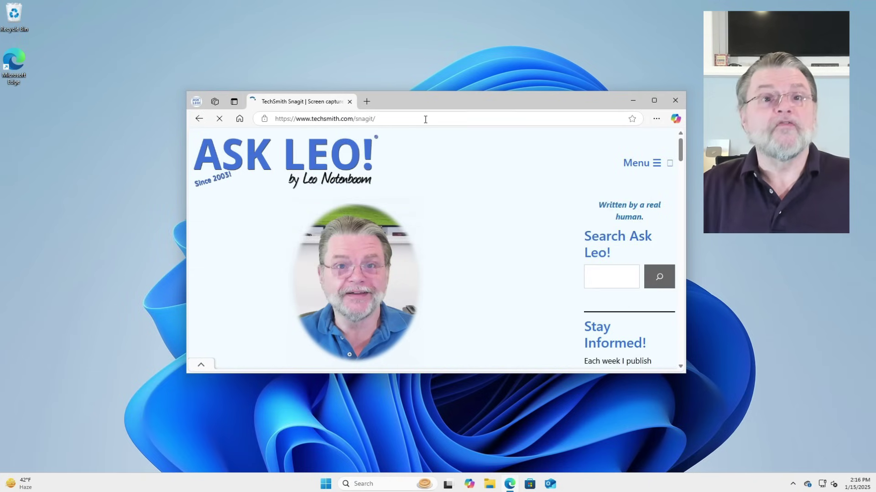
double_click(457, 101)
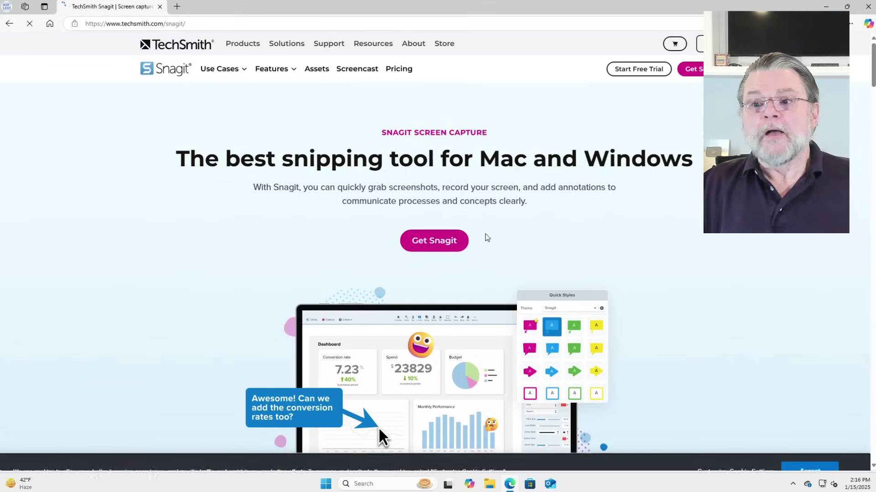